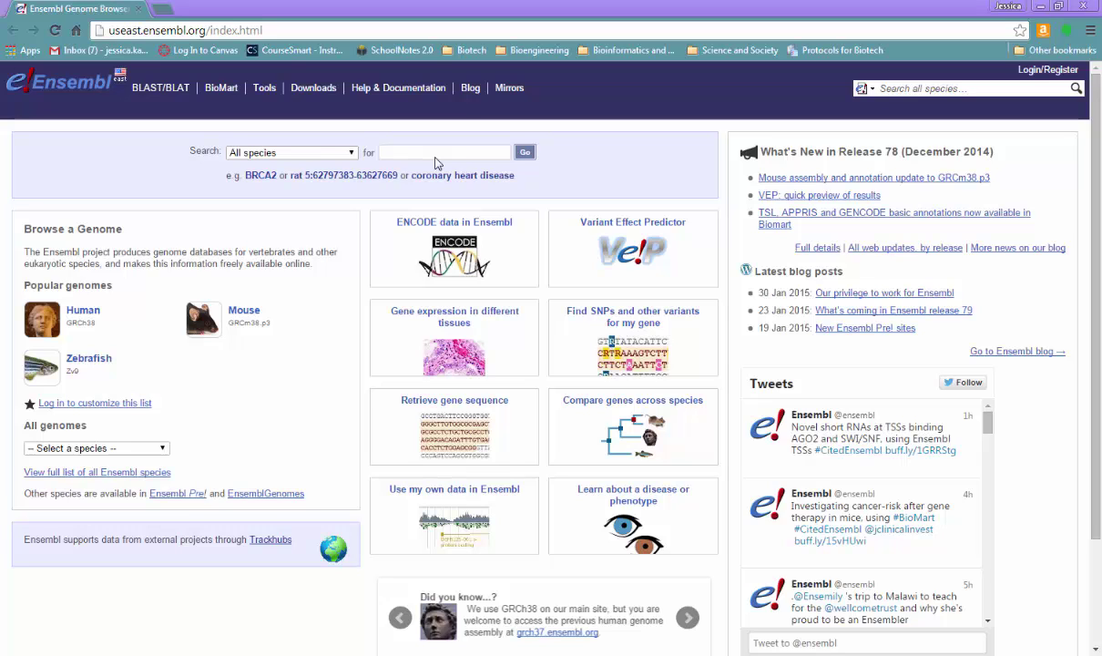
Step: Search Ensembl for BRCA2 with the species limited to Human
click(351, 153)
click(302, 210)
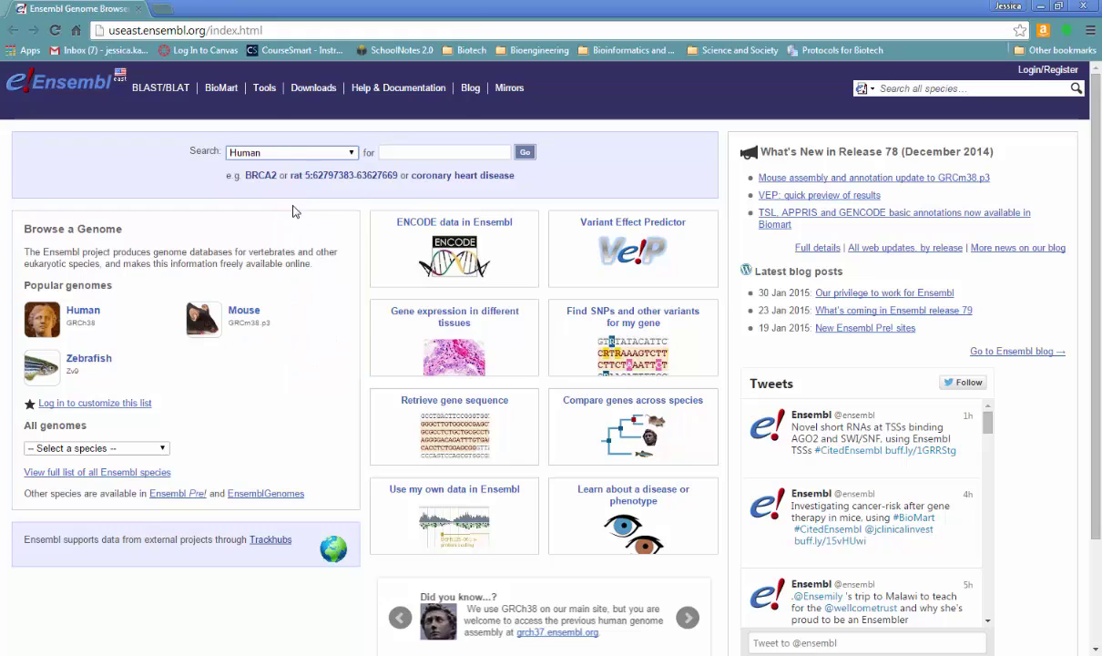
click(418, 152)
text(BRCA2)
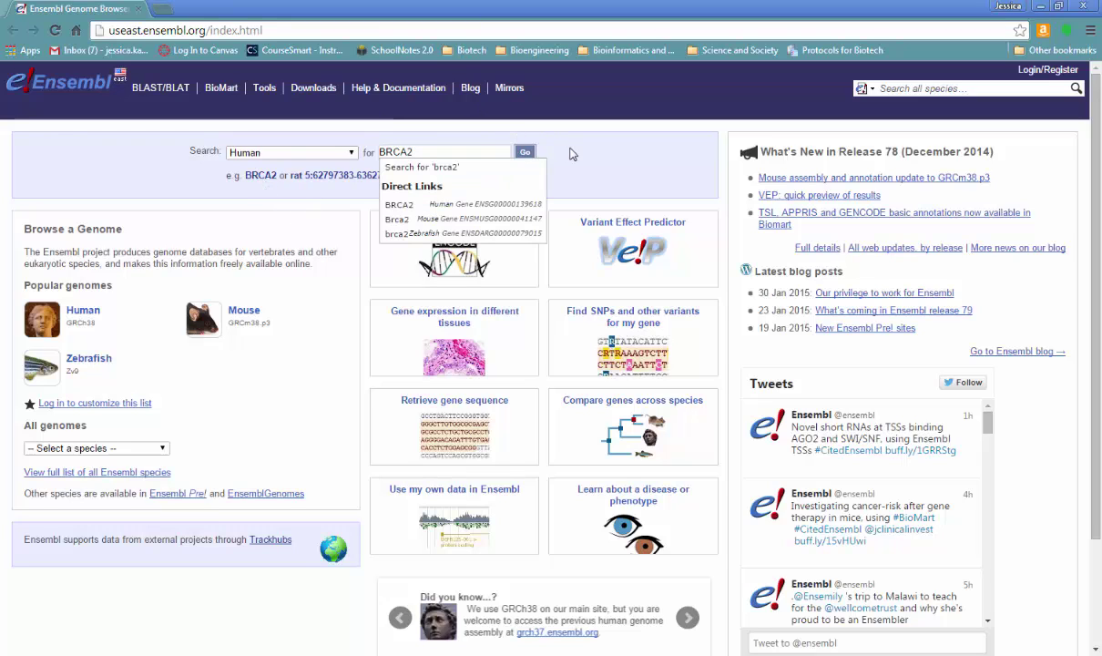
click(526, 152)
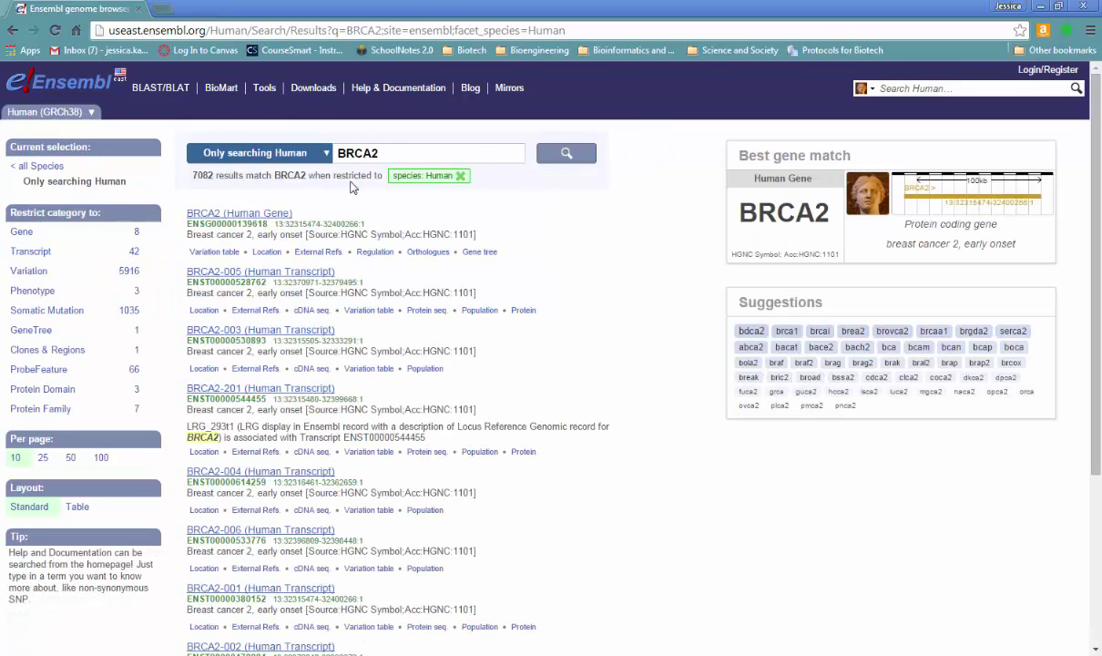
click(276, 213)
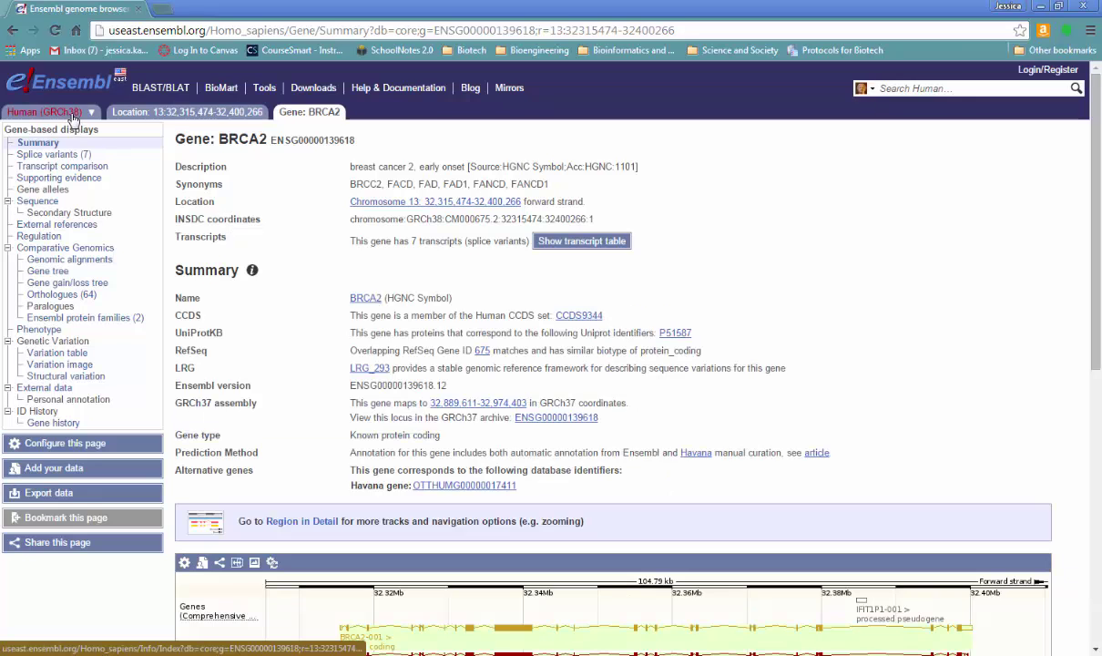
click(129, 115)
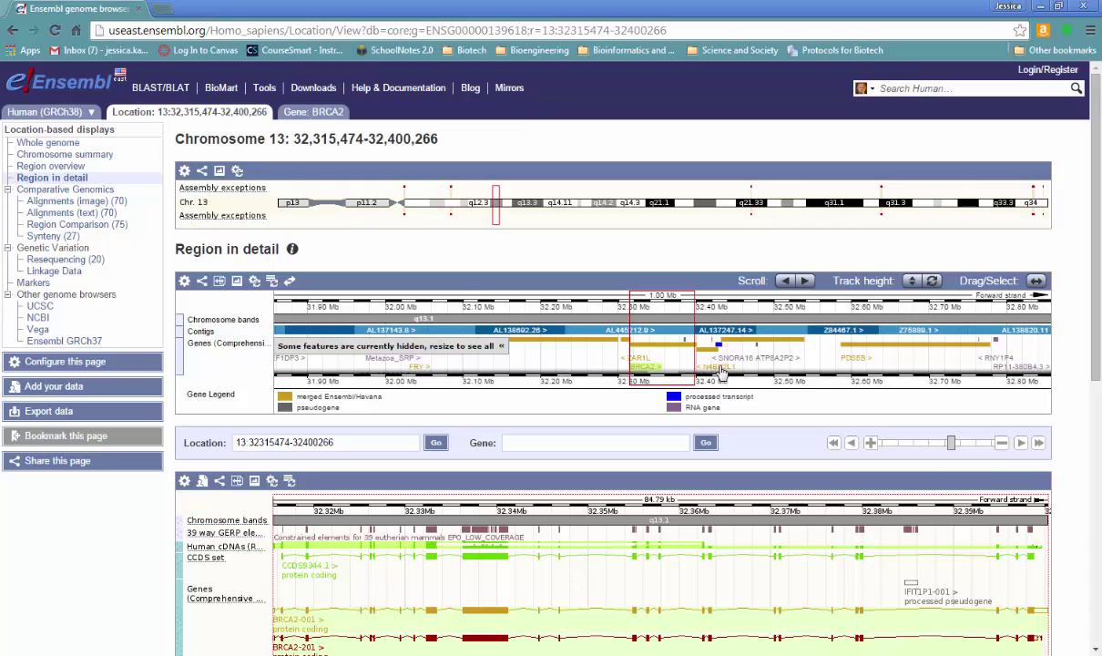
click(307, 119)
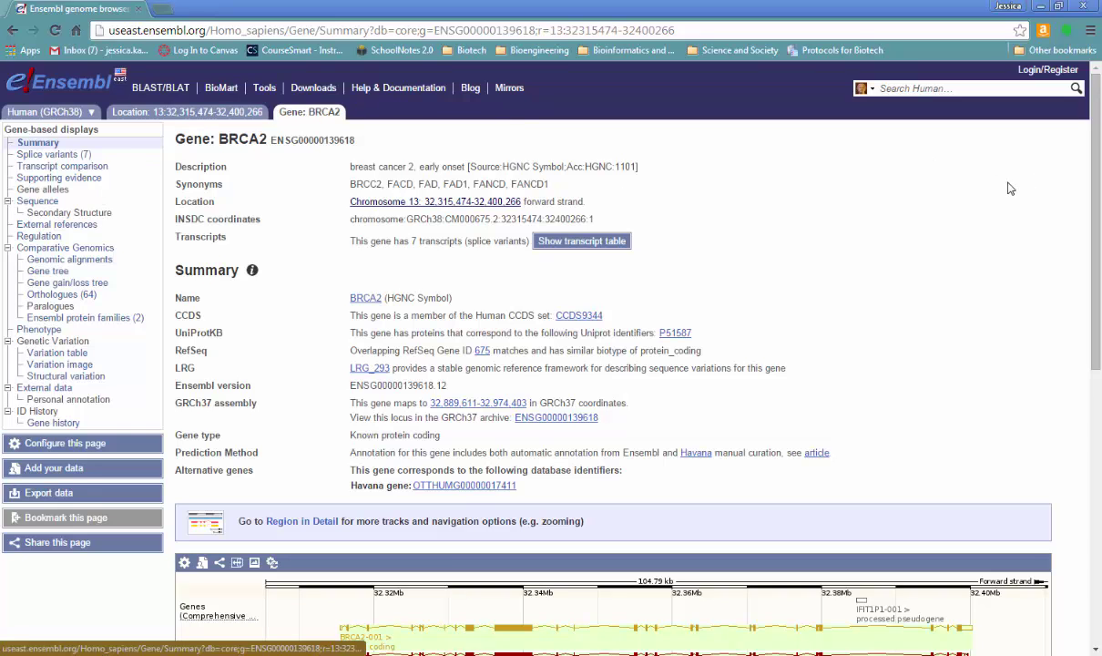
Step: Expand the BRCA2 transcript table listing its seven transcripts
scroll(1010, 189, down, 1)
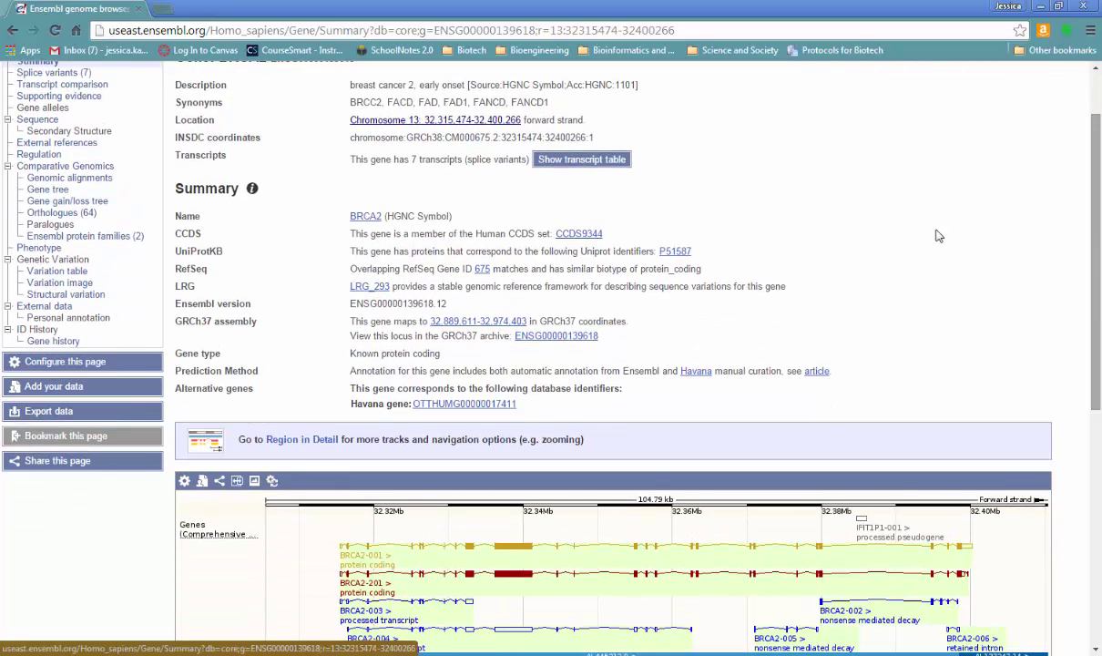
click(547, 159)
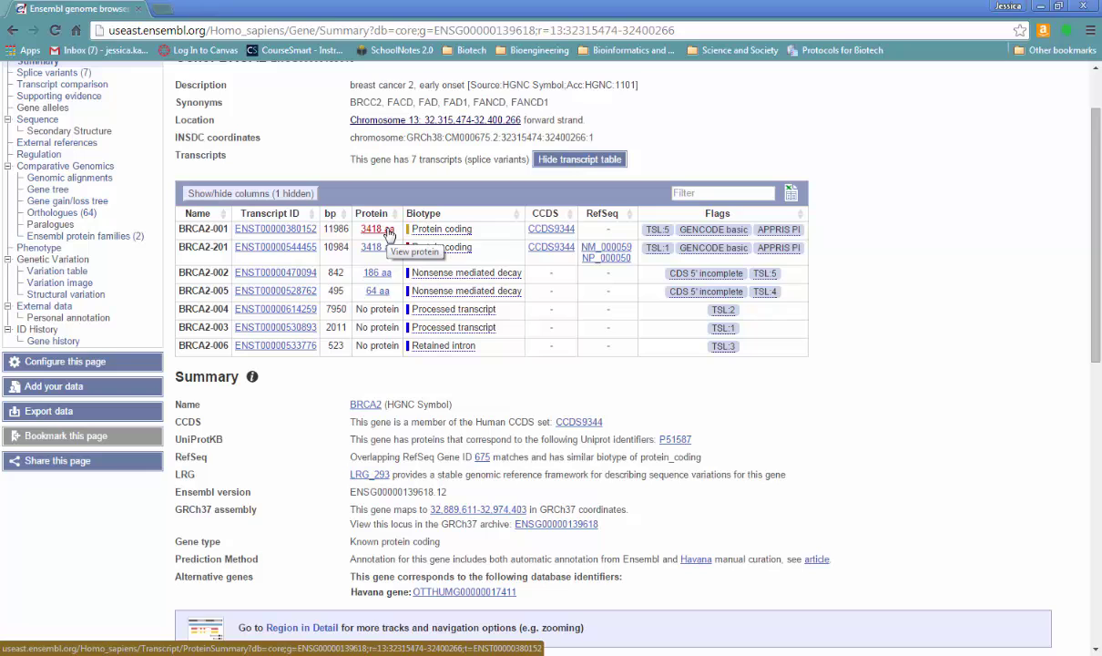
click(387, 230)
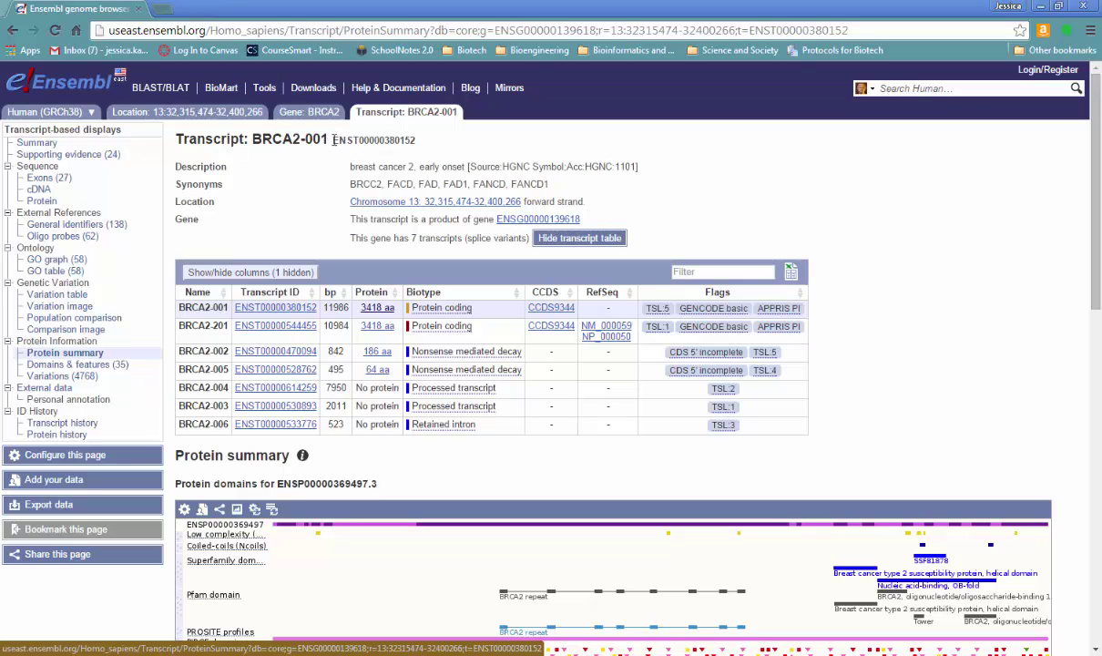
drag(335, 139, 416, 139)
click(301, 114)
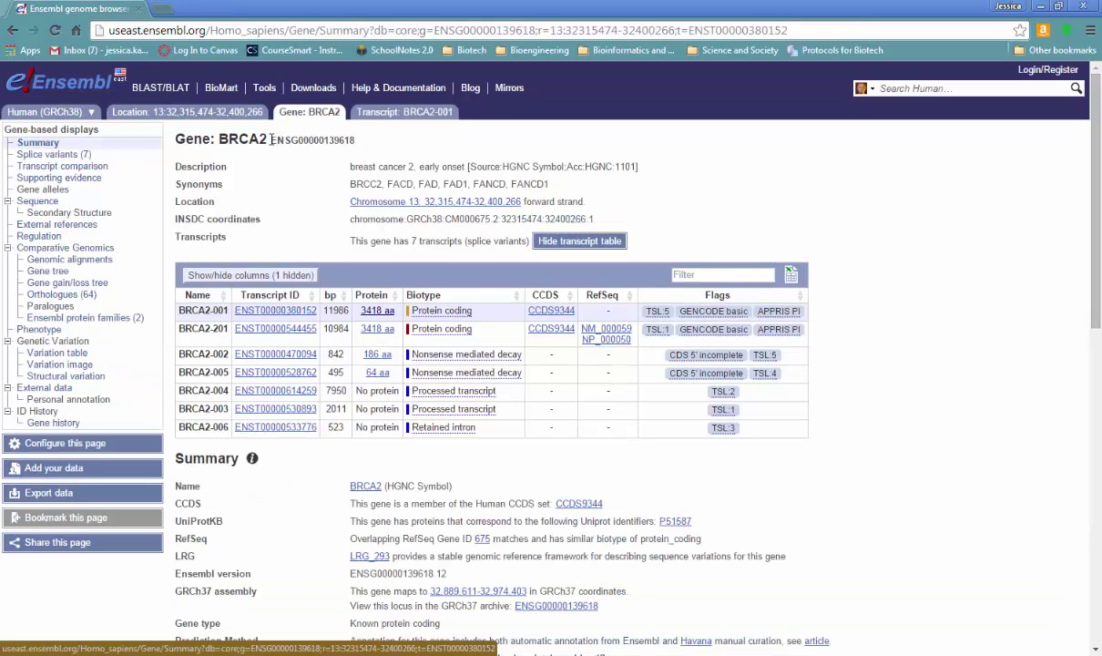
drag(271, 140, 299, 140)
click(281, 140)
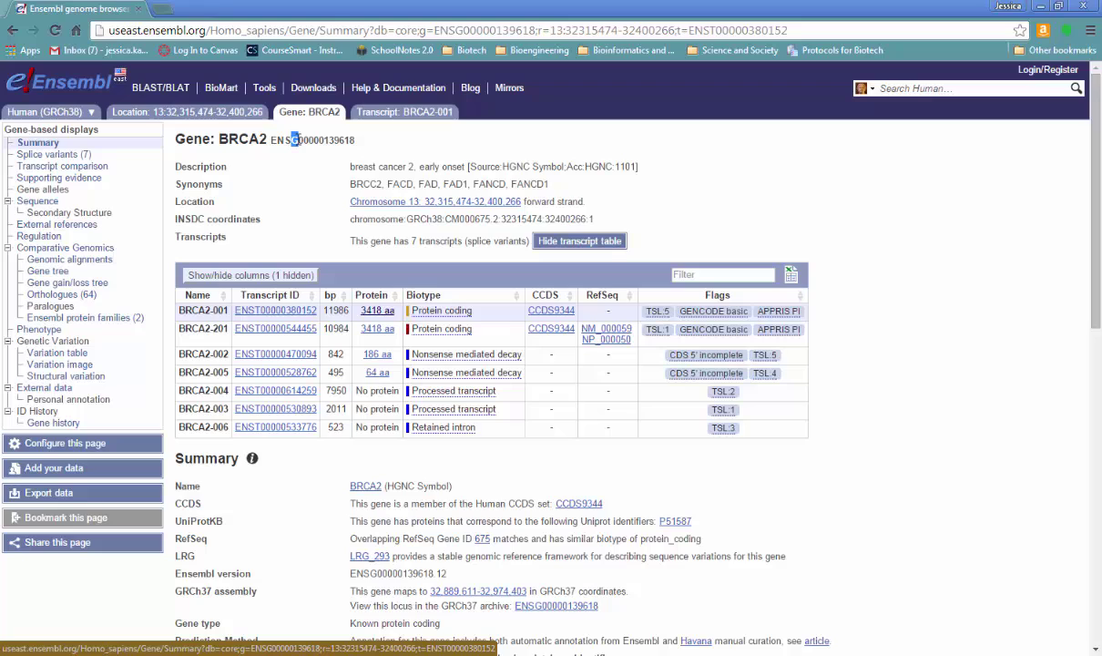
Step: View the BRCA2-001 transcript statistics: 27 exons, 11,986 bp, 3,418 residues
click(382, 115)
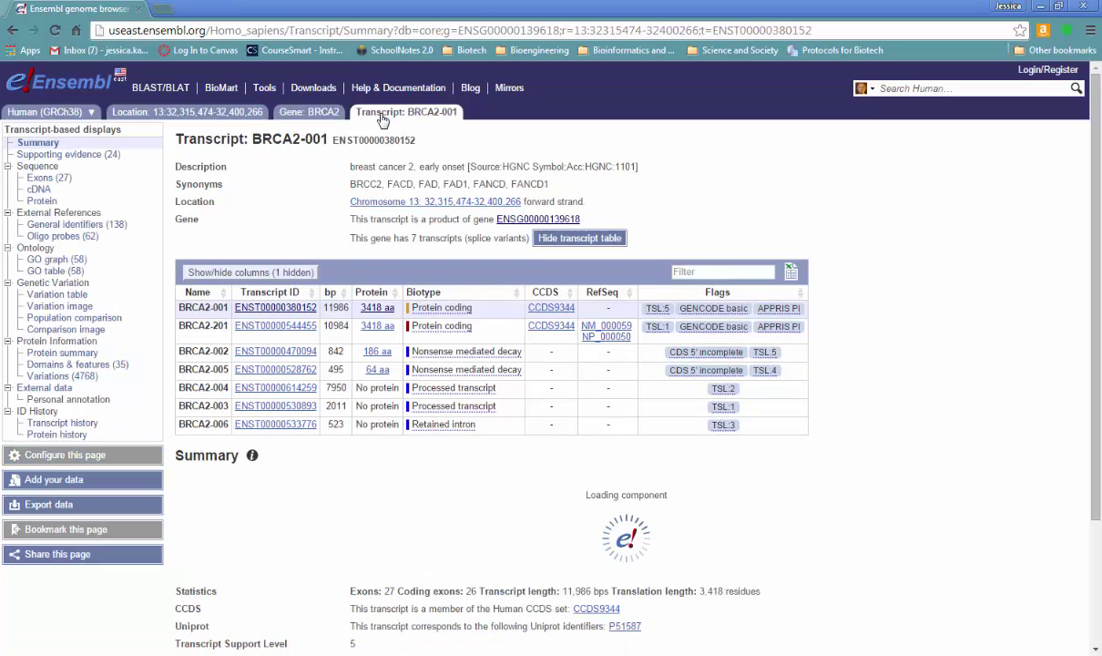
drag(335, 140, 362, 139)
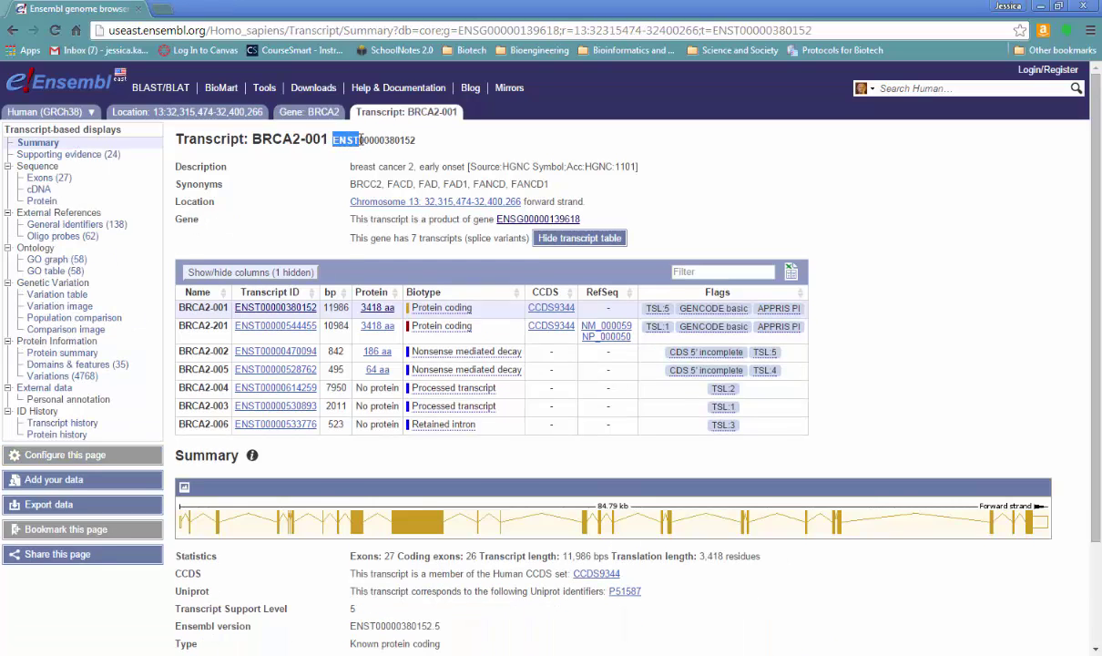
click(361, 139)
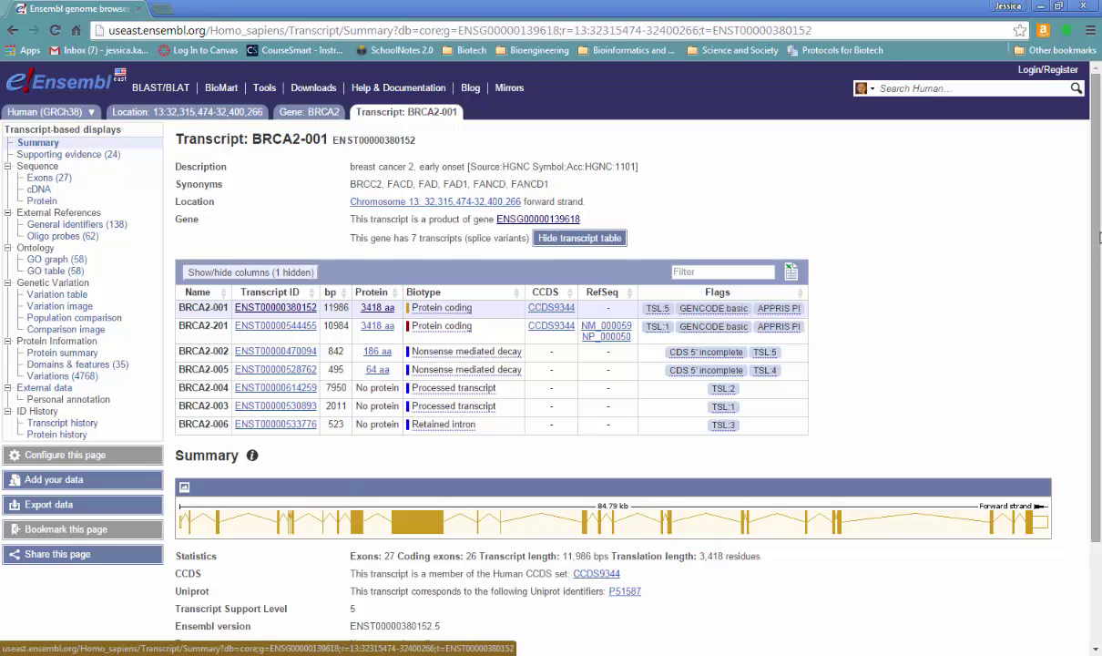
scroll(1098, 321, down, 2)
scroll(1098, 320, down, 1)
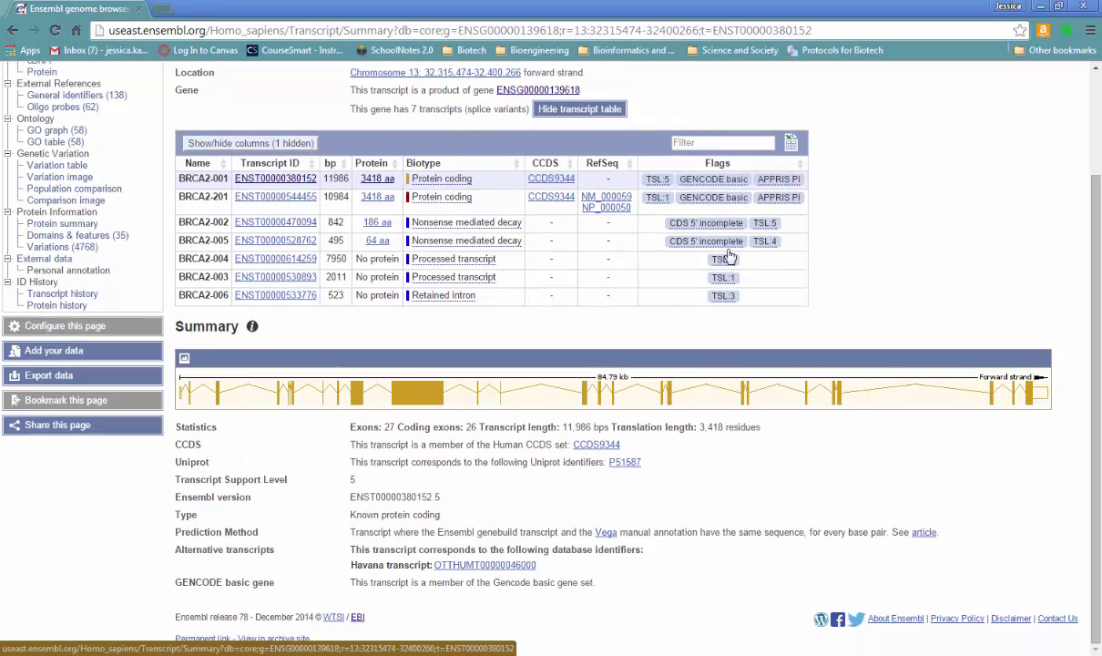
Step: Open the 3418 aa protein summary of BRCA2-001 and highlight ENSP00000369497.3
click(387, 180)
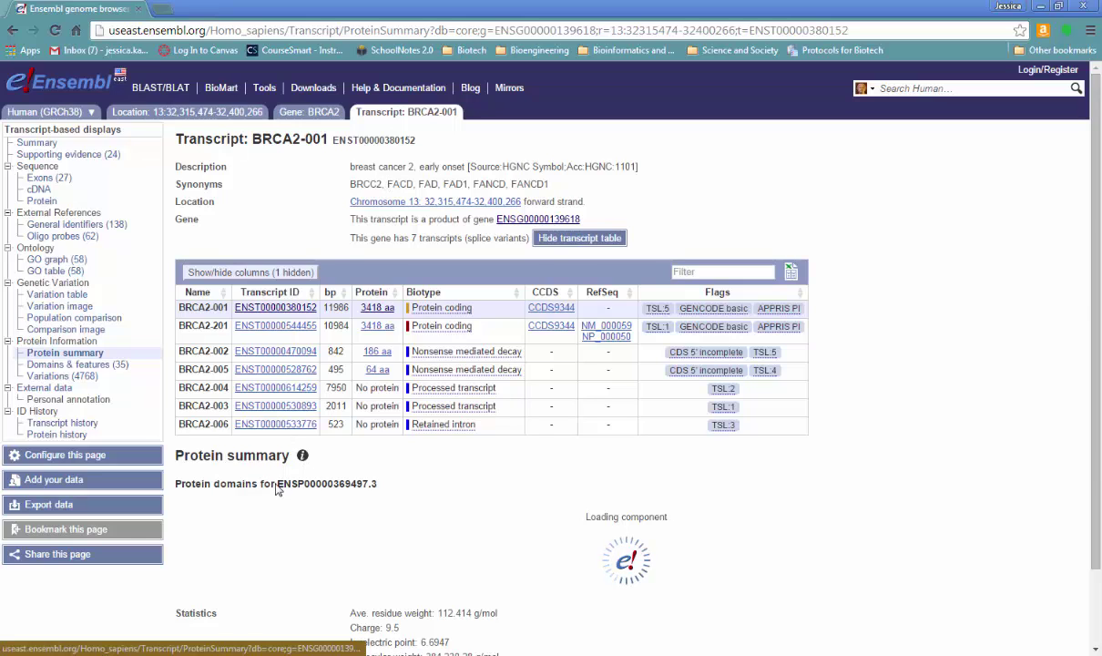
drag(281, 484, 383, 483)
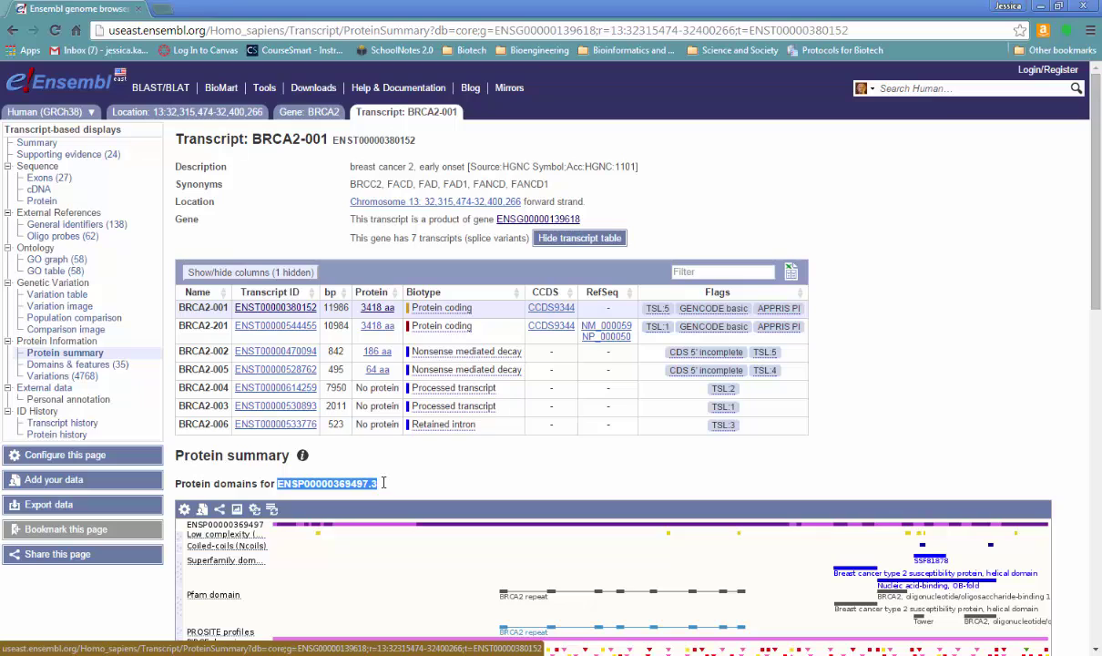
click(383, 487)
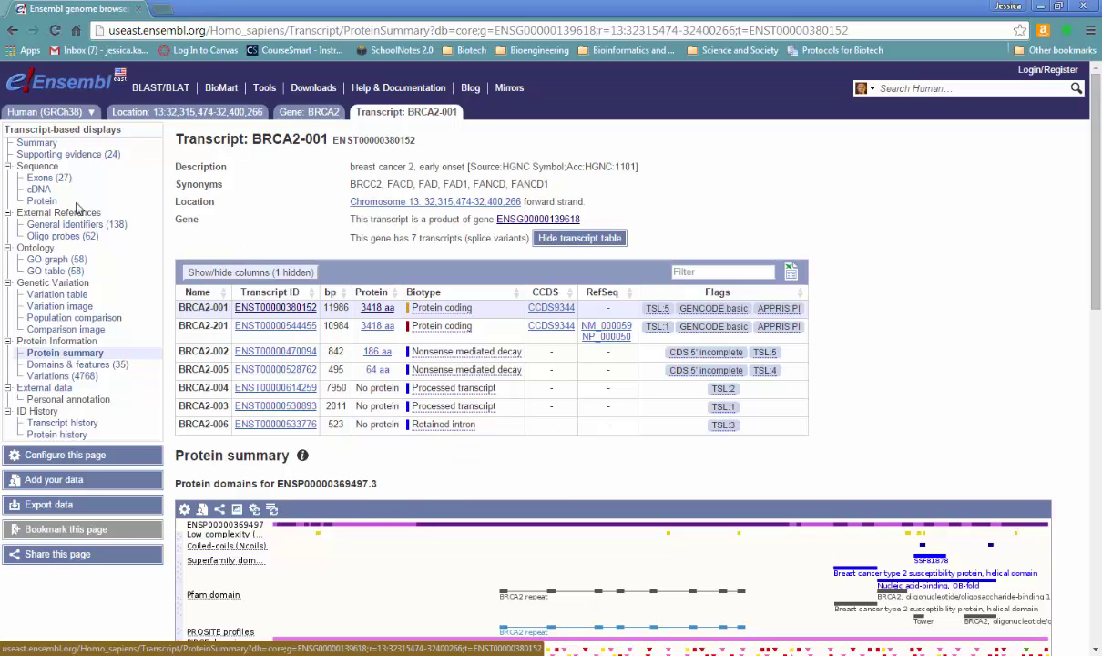
Step: List the 27 exons of BRCA2-001 and browse their coordinates and sequences
click(42, 184)
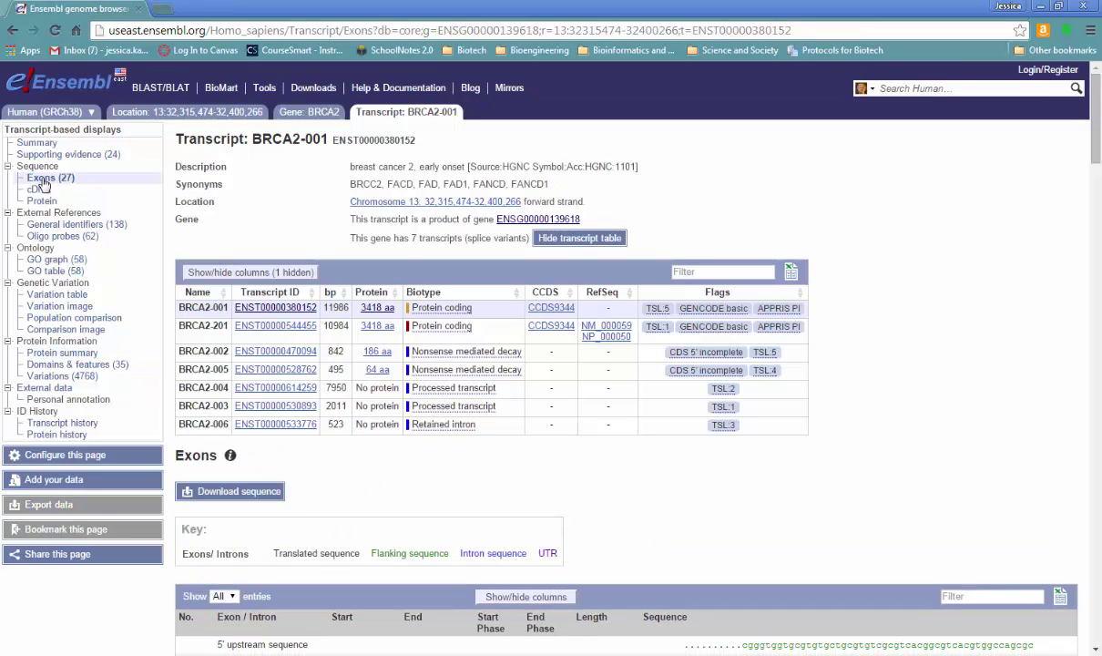
drag(1095, 127, 1100, 208)
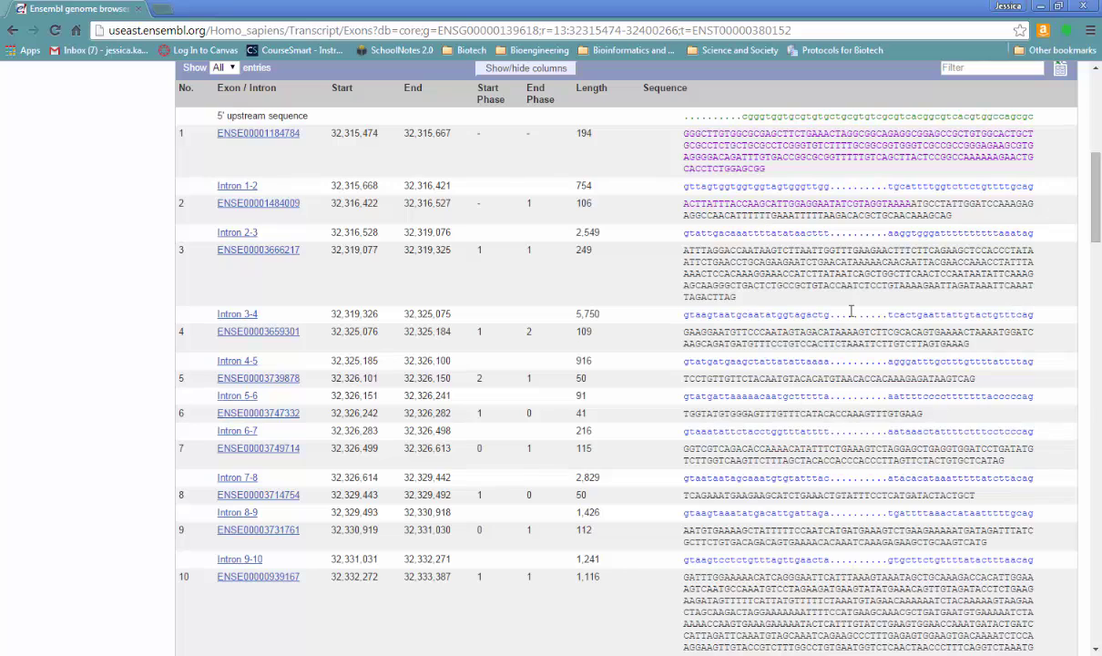
drag(1095, 209, 1030, 119)
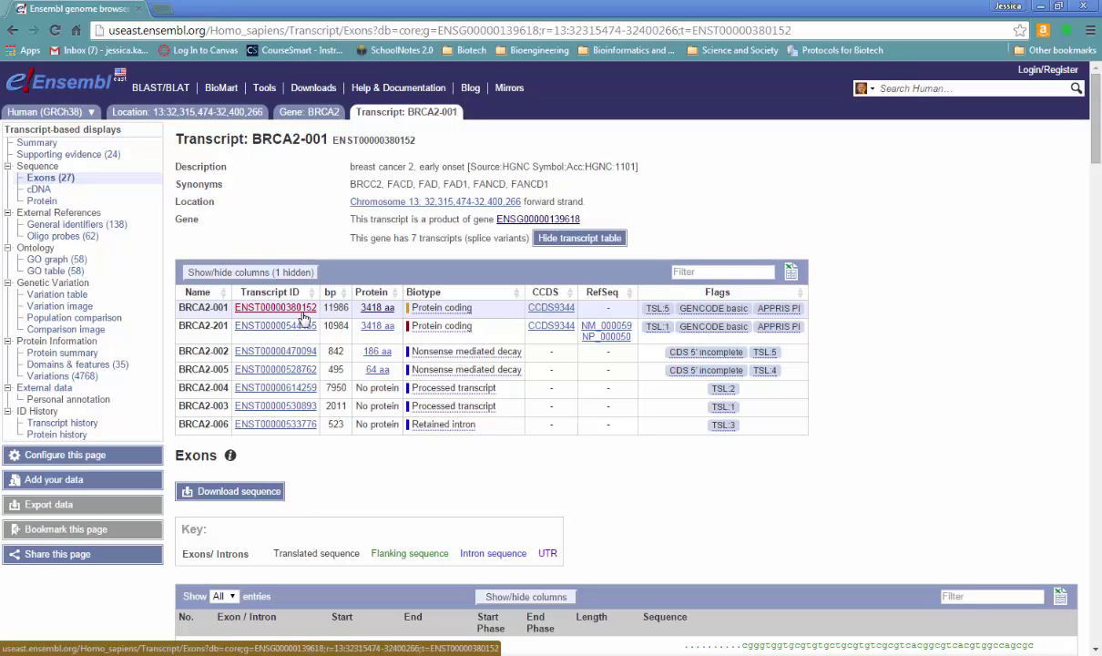
Step: Display the BRCA2-001 protein sequence coloured by alternating exons and browse it
click(42, 202)
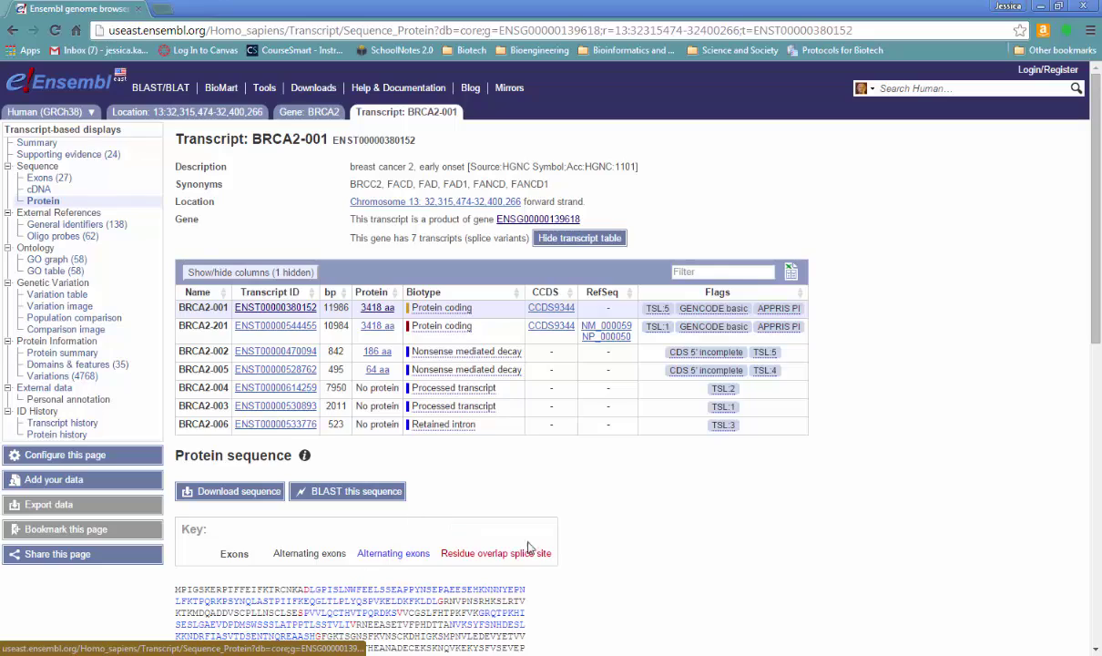
scroll(1098, 285, down, 1)
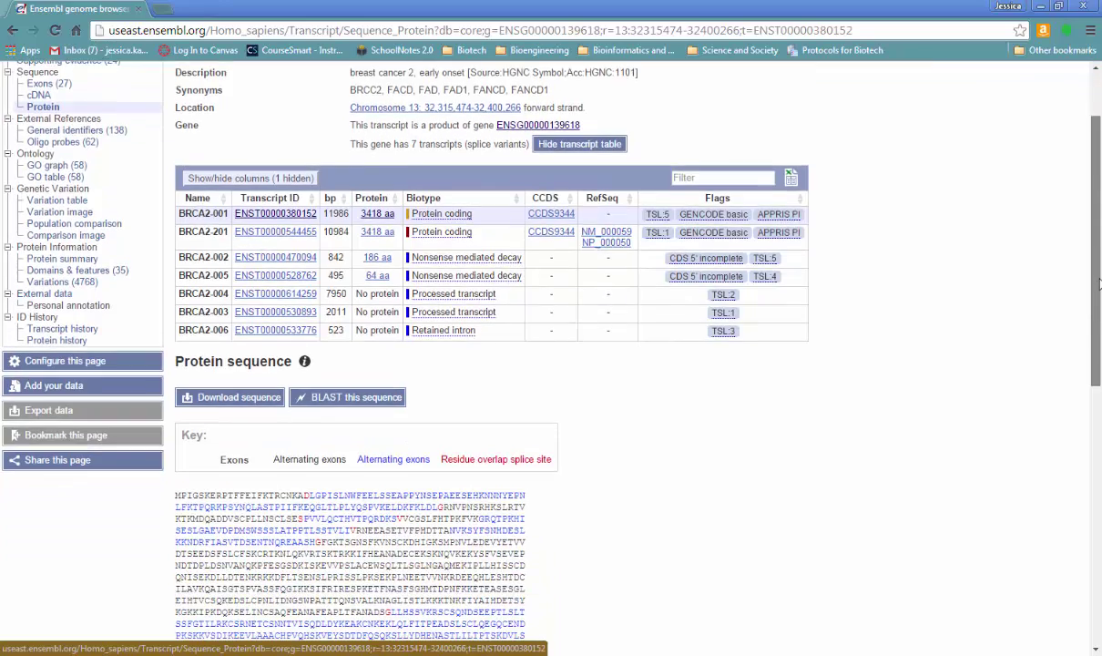
drag(1099, 285, 1098, 410)
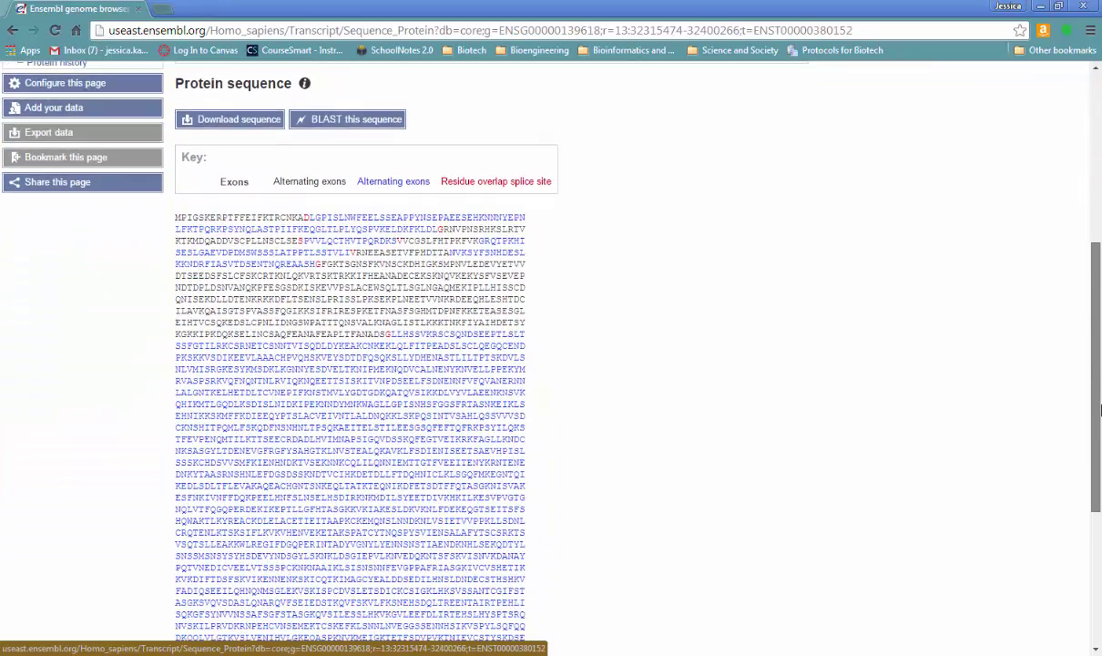
scroll(652, 337, up, 2)
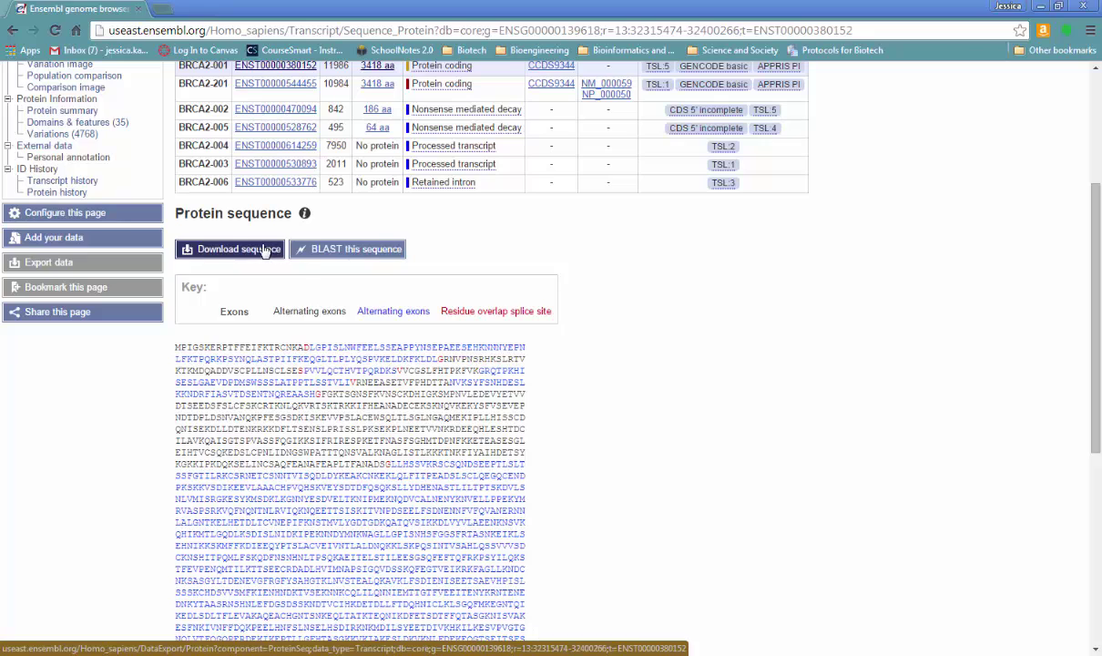
click(264, 251)
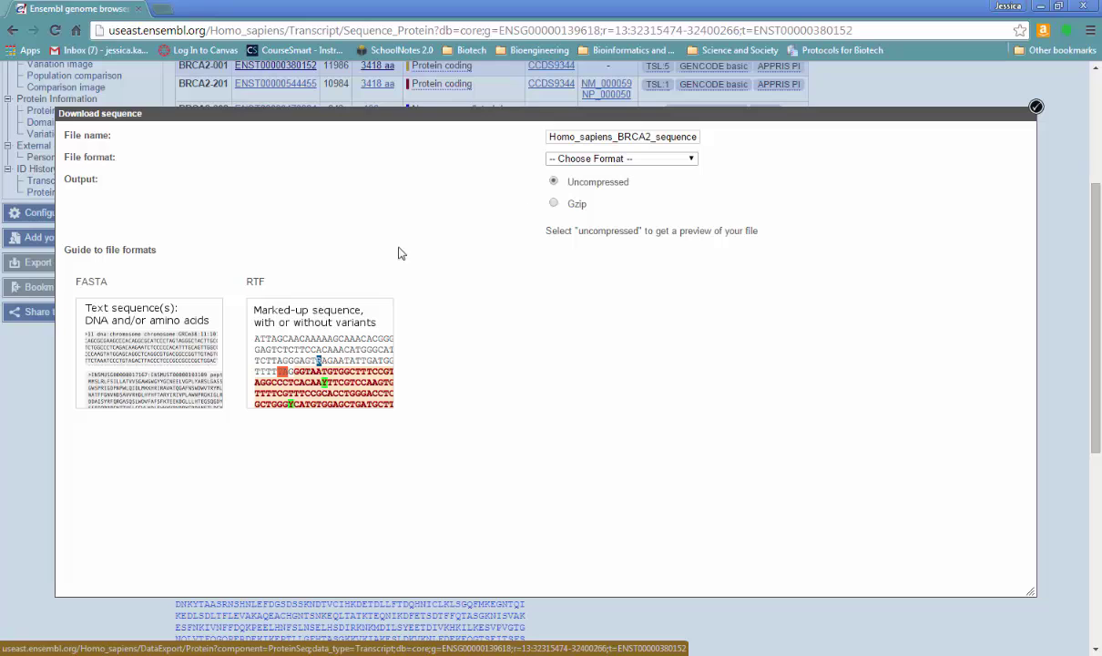
click(598, 160)
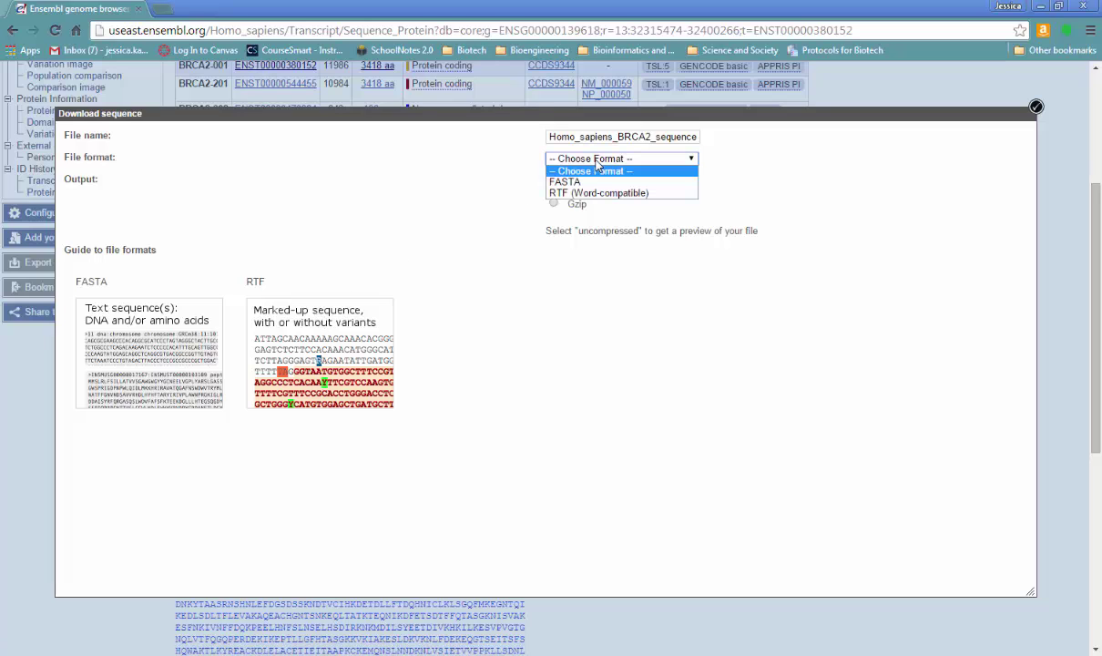
click(597, 166)
click(1036, 109)
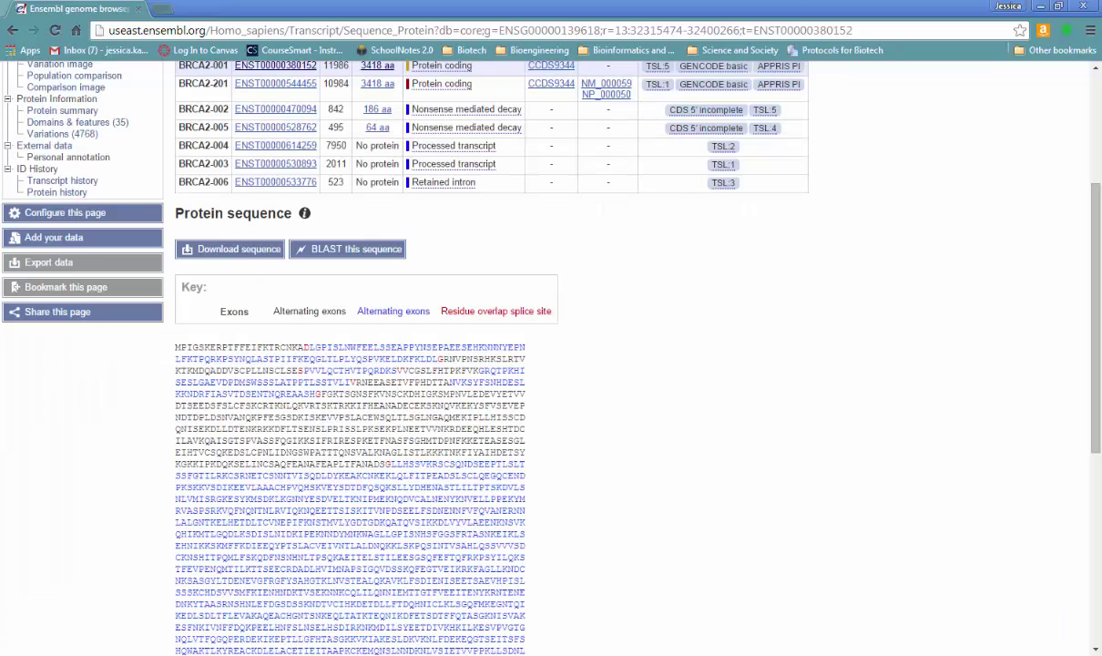
Step: Return to the BRCA2 gene summary with its seven-transcript table
scroll(1095, 91, up, 5)
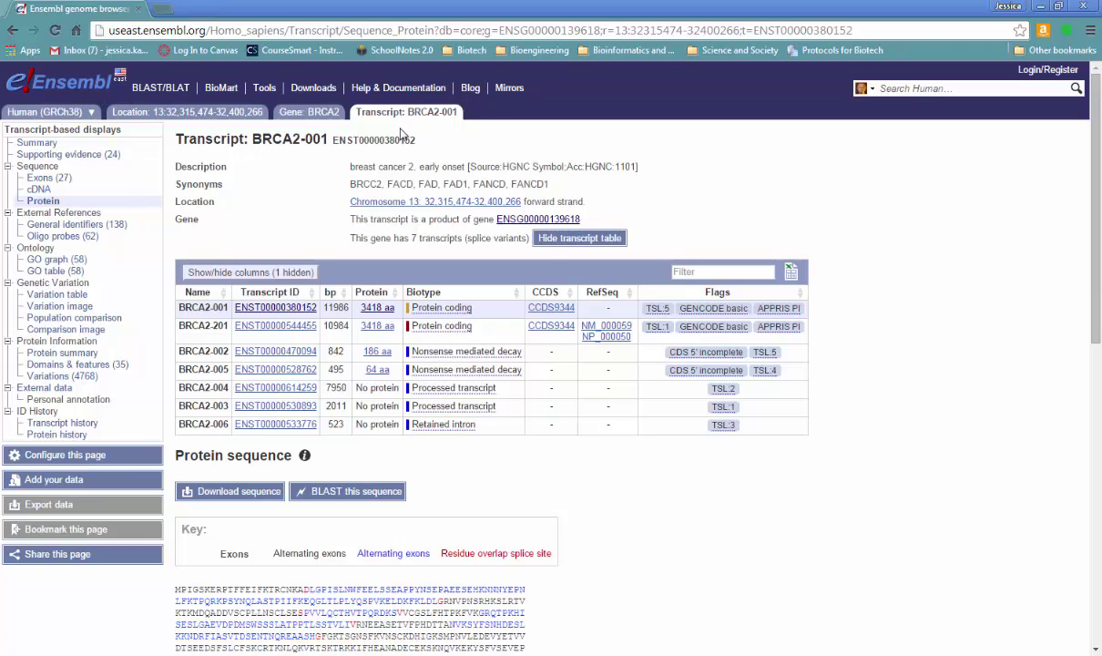
click(303, 119)
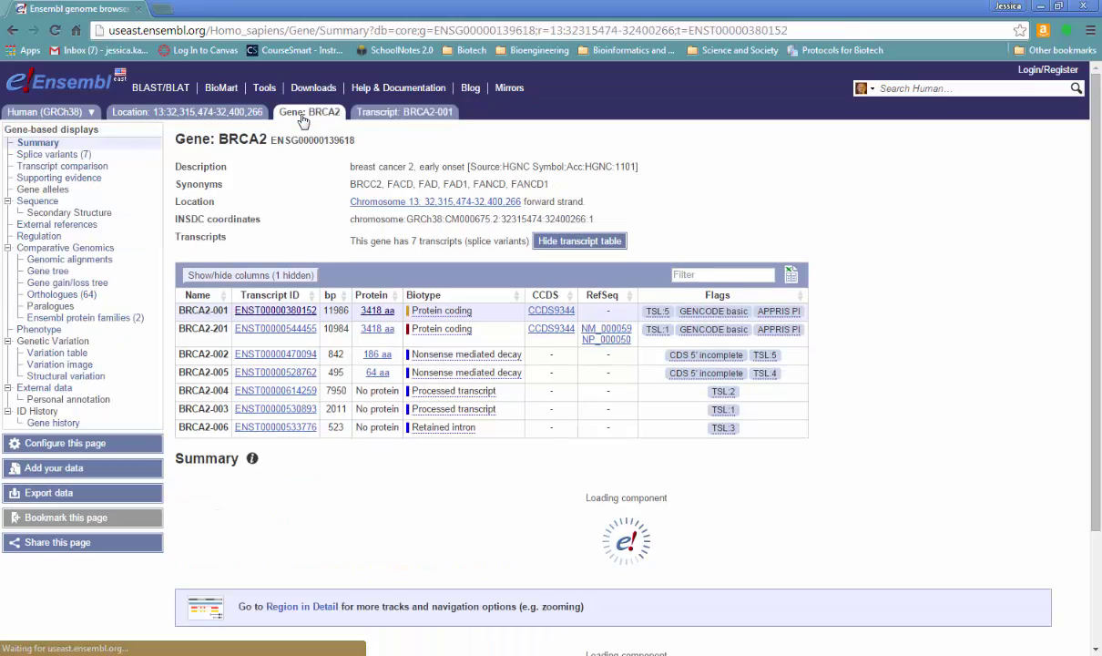